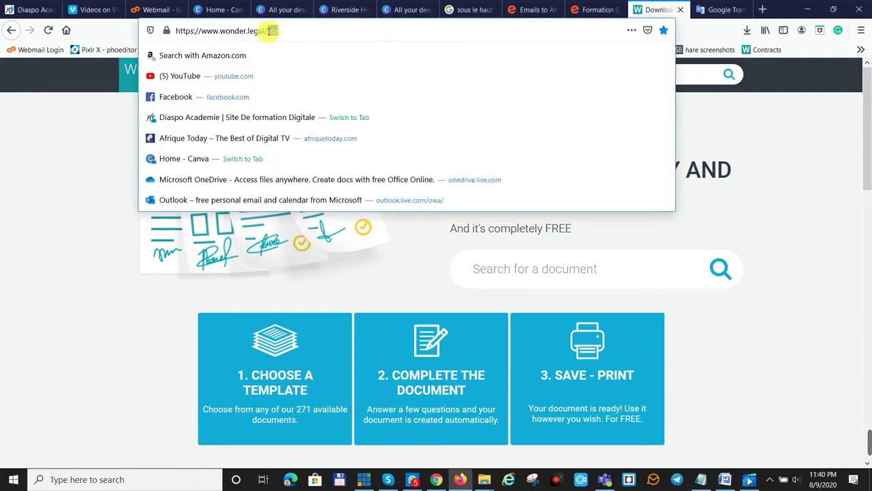
View the French edition of the site at wonder.legal/fr and return to the US edition at wonder.legal/us.
{"action": "type", "text": "fr"}
{"action": "key", "text": "Return"}
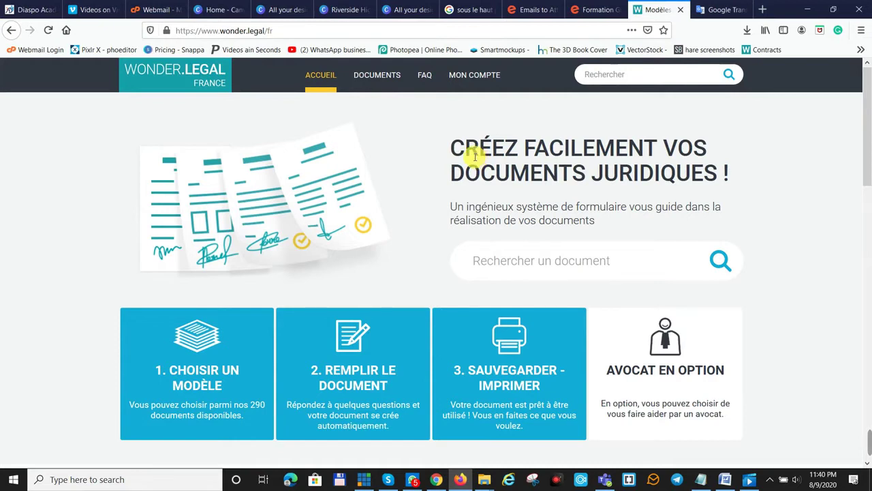
{"action": "left_click", "coordinate": [269, 30]}
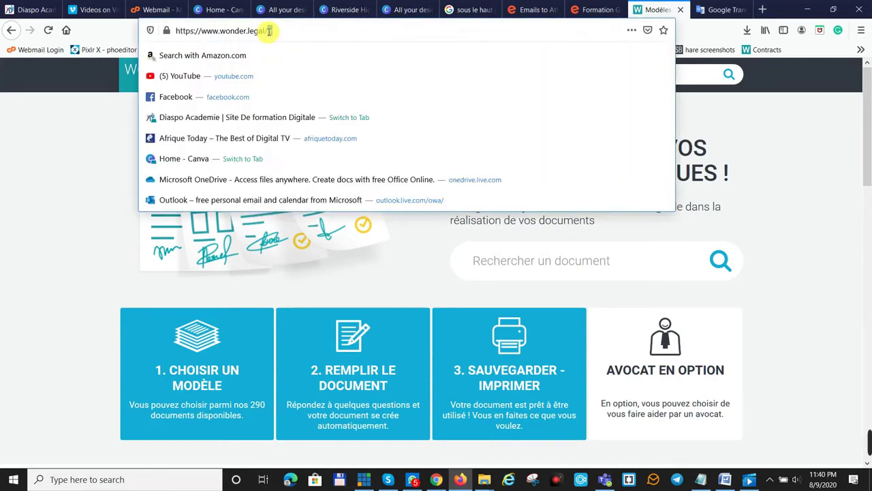
{"action": "type", "text": "us"}
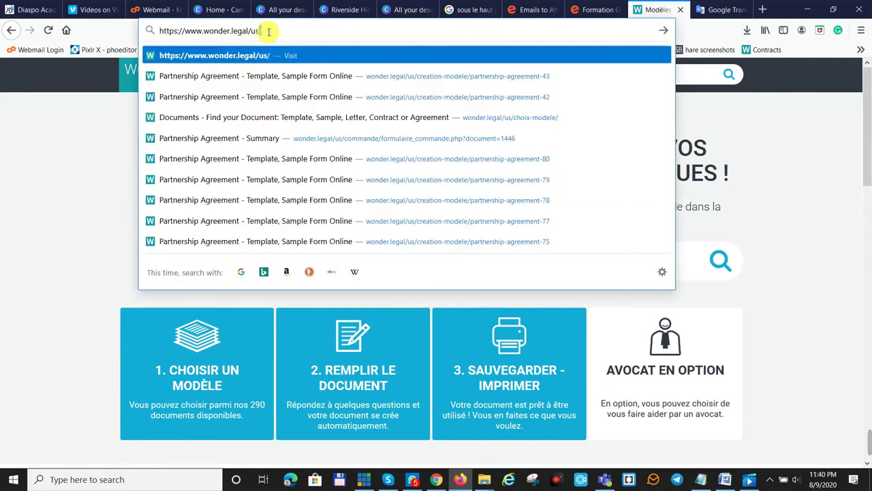
{"action": "key", "text": "Return"}
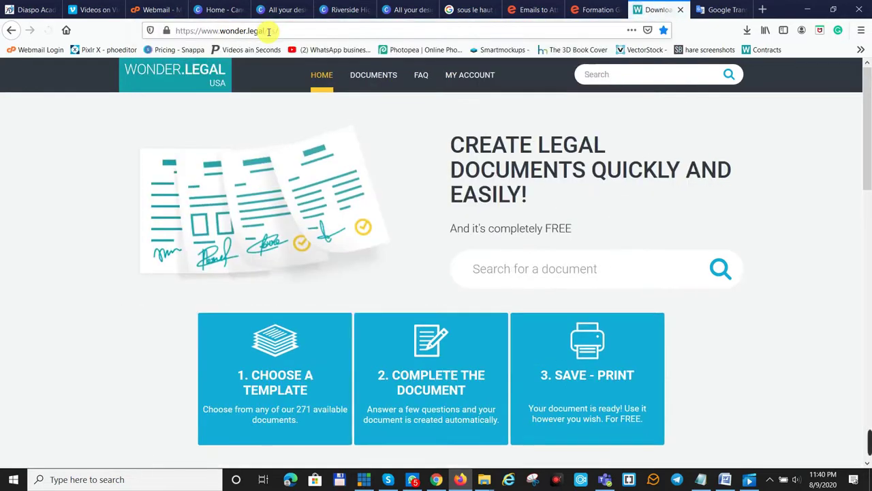
Open the list of free document templates and browse its business categories, including intellectual property and commercial activity.
{"action": "left_click", "coordinate": [254, 350]}
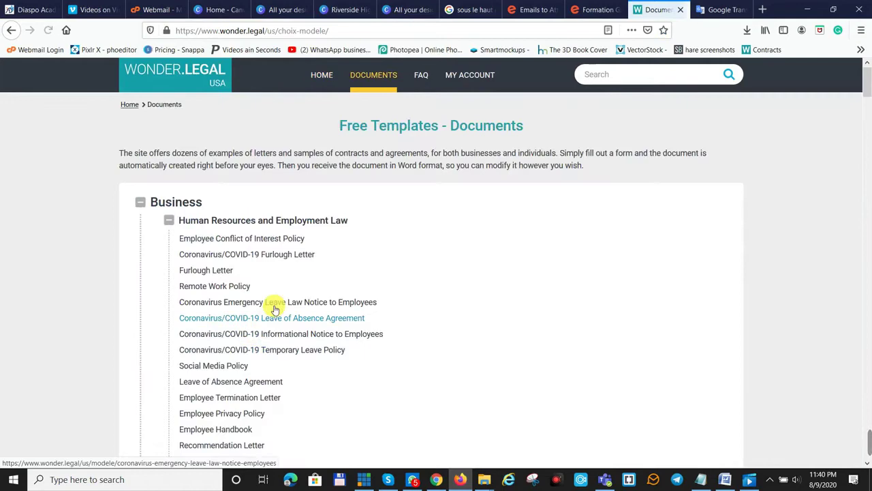
{"action": "scroll", "coordinate": [276, 306], "scroll_direction": "down", "scroll_amount": 10}
{"action": "scroll", "coordinate": [282, 305], "scroll_direction": "down", "scroll_amount": 12}
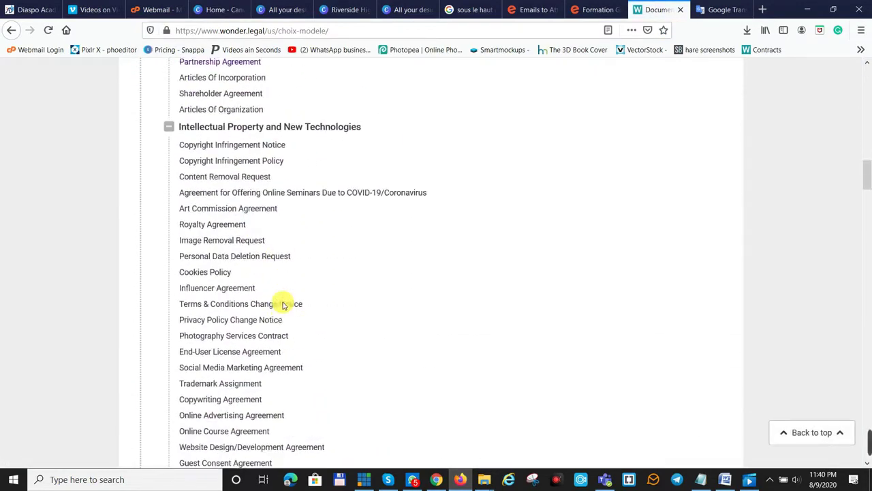
{"action": "scroll", "coordinate": [284, 305], "scroll_direction": "down", "scroll_amount": 15}
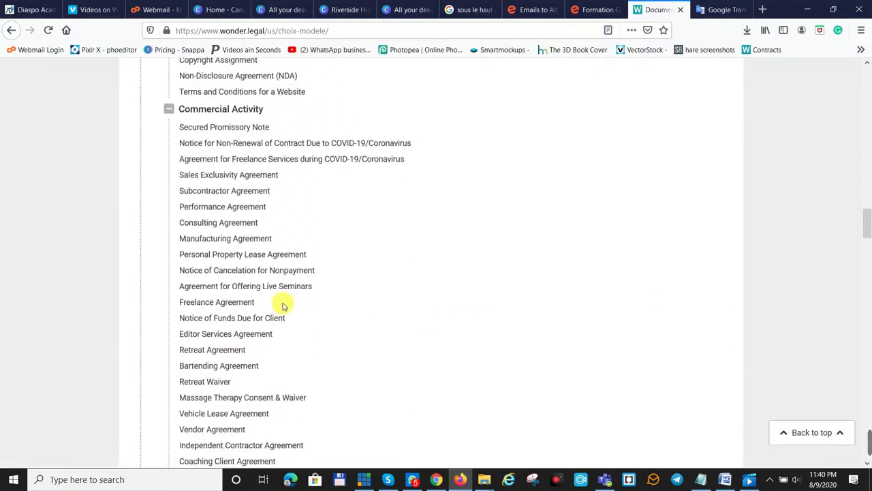
{"action": "scroll", "coordinate": [283, 305], "scroll_direction": "up", "scroll_amount": 8}
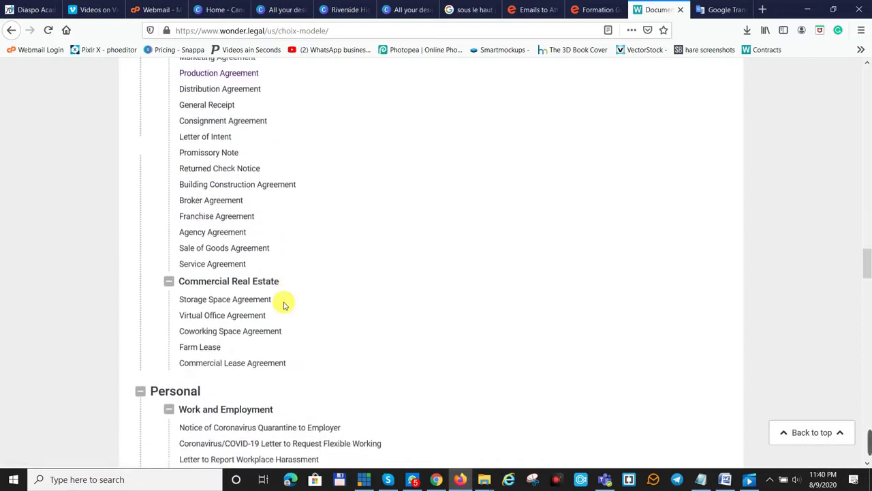
{"action": "scroll", "coordinate": [414, 297], "scroll_direction": "up", "scroll_amount": 10}
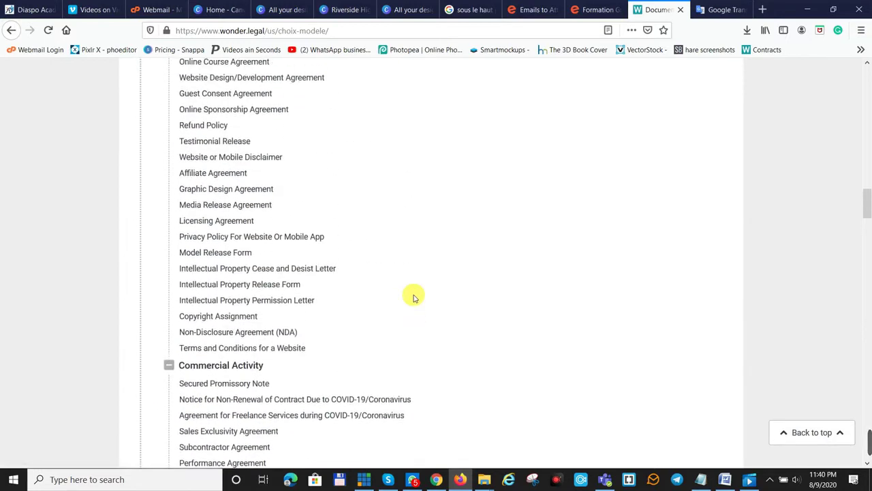
{"action": "scroll", "coordinate": [414, 297], "scroll_direction": "up", "scroll_amount": 7}
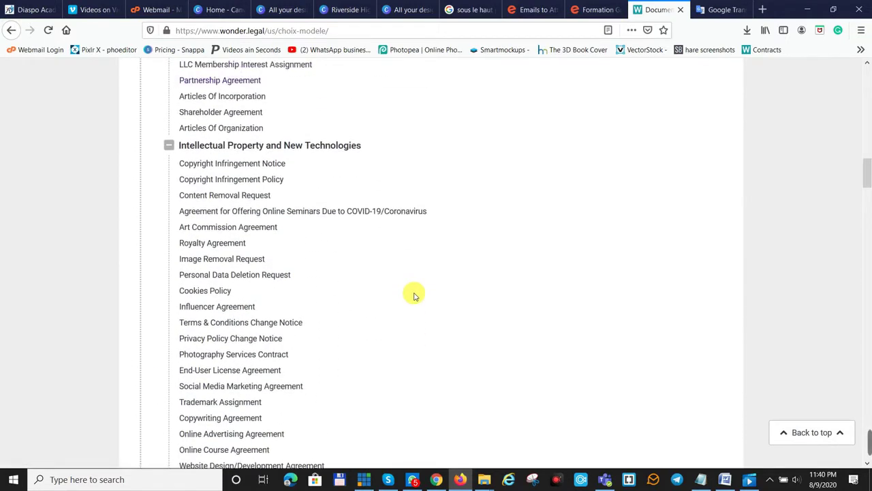
Open the Partnership Agreement template and start filling it out.
{"action": "left_click", "coordinate": [236, 292]}
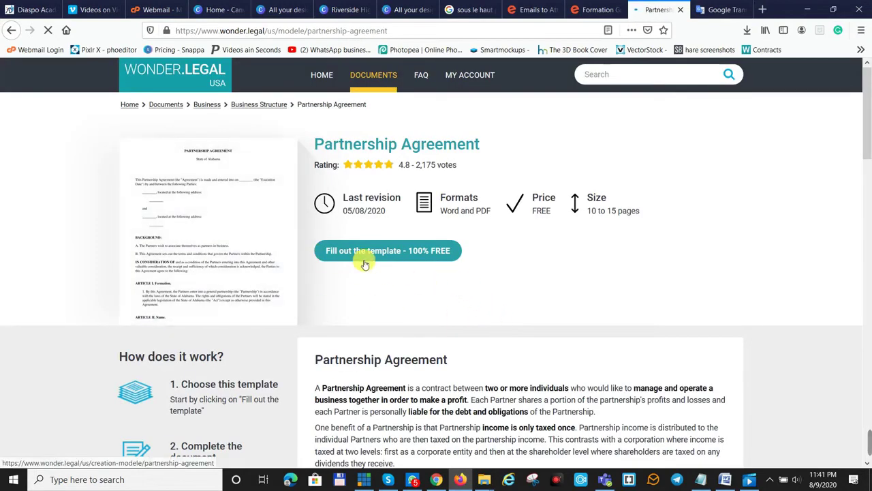
{"action": "mouse_move", "coordinate": [206, 233]}
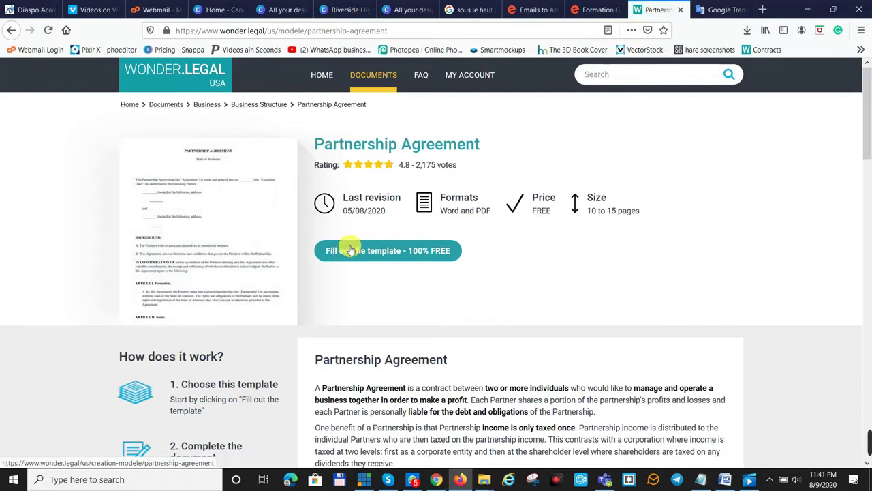
{"action": "left_click", "coordinate": [347, 250]}
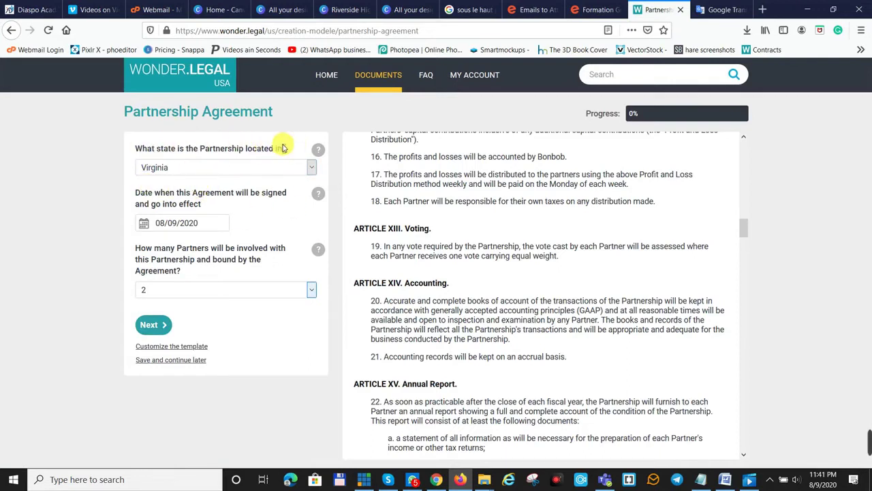
Review the state, signing date and partner-count choices, keep 2 partners, and continue to Partner 1's details.
{"action": "left_click_drag", "start_coordinate": [283, 148], "coordinate": [122, 148]}
{"action": "left_click", "coordinate": [142, 147]}
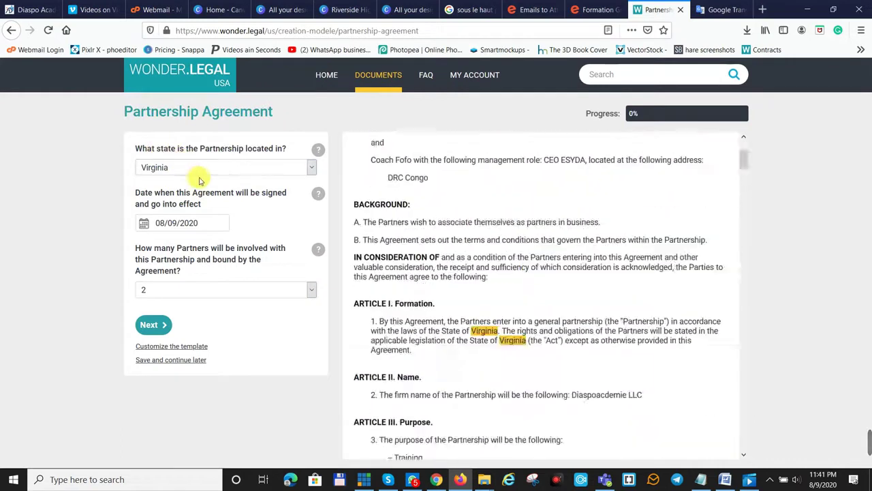
{"action": "left_click", "coordinate": [151, 327]}
{"action": "left_click", "coordinate": [180, 291]}
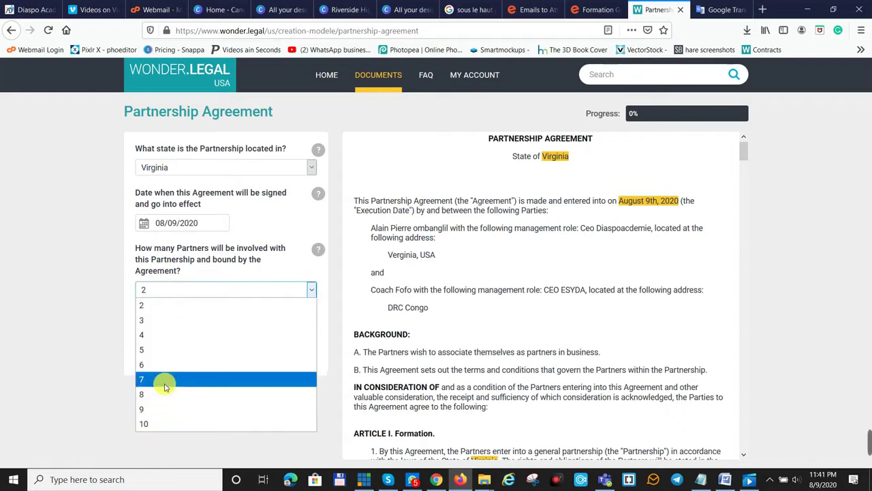
{"action": "left_click", "coordinate": [117, 250]}
{"action": "left_click", "coordinate": [166, 326]}
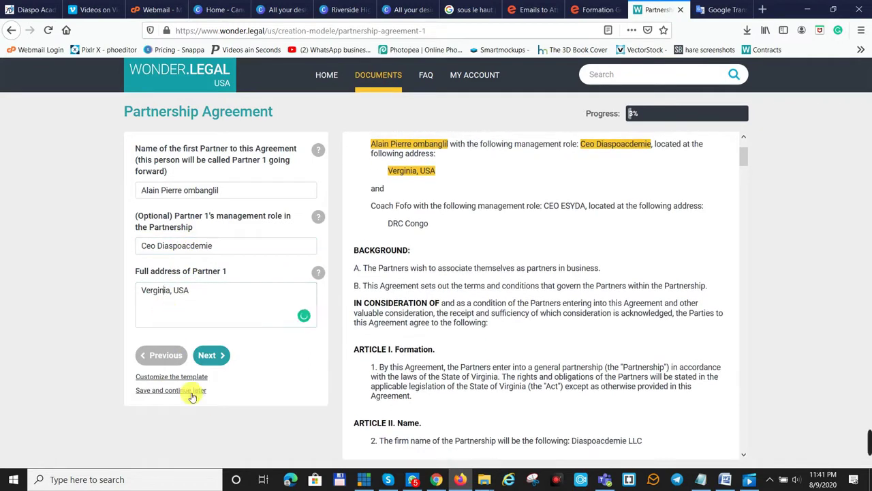
Keep the prefilled names, management roles and addresses of Partner 1 and Partner 2, and continue to the business information.
{"action": "left_click", "coordinate": [216, 359]}
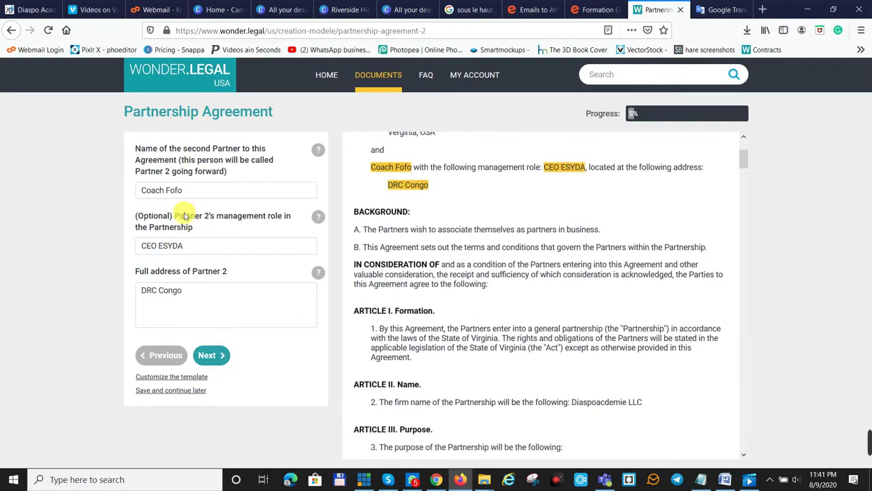
{"action": "left_click", "coordinate": [159, 245]}
{"action": "left_click", "coordinate": [165, 324]}
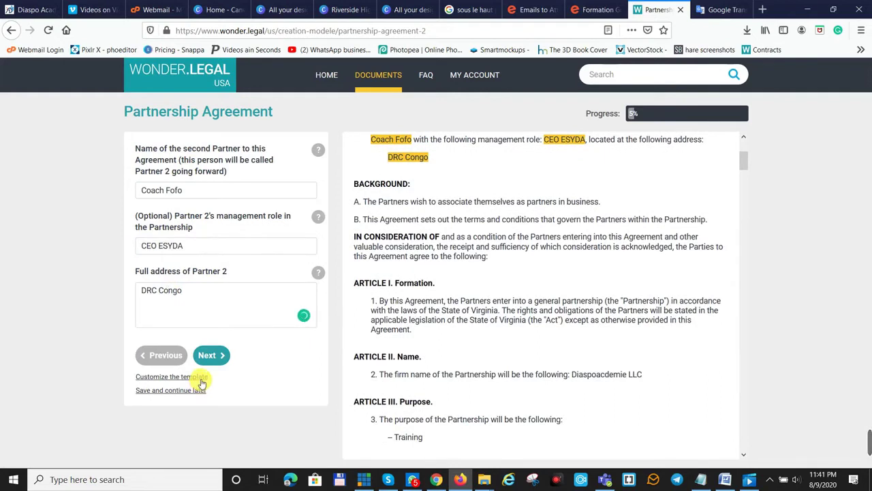
{"action": "left_click", "coordinate": [214, 357]}
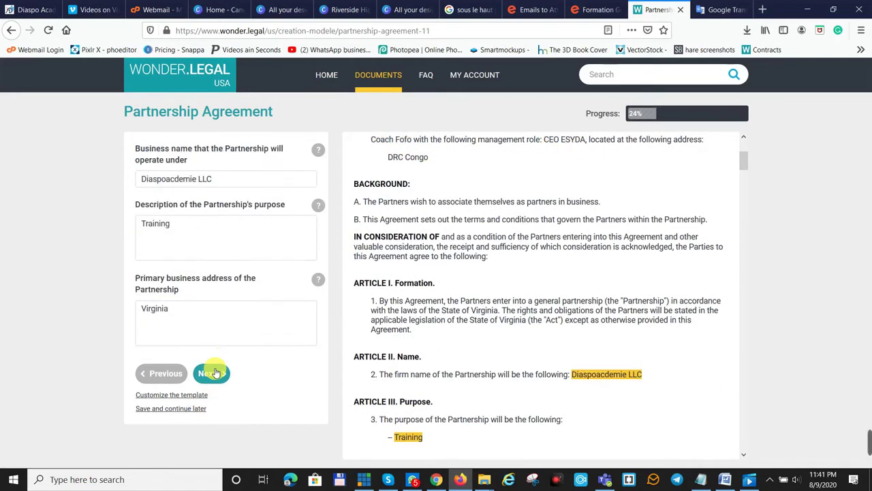
Review the prefilled business name, purpose and primary address of the Partnership, and continue to the capital contributions.
{"action": "left_click", "coordinate": [187, 184]}
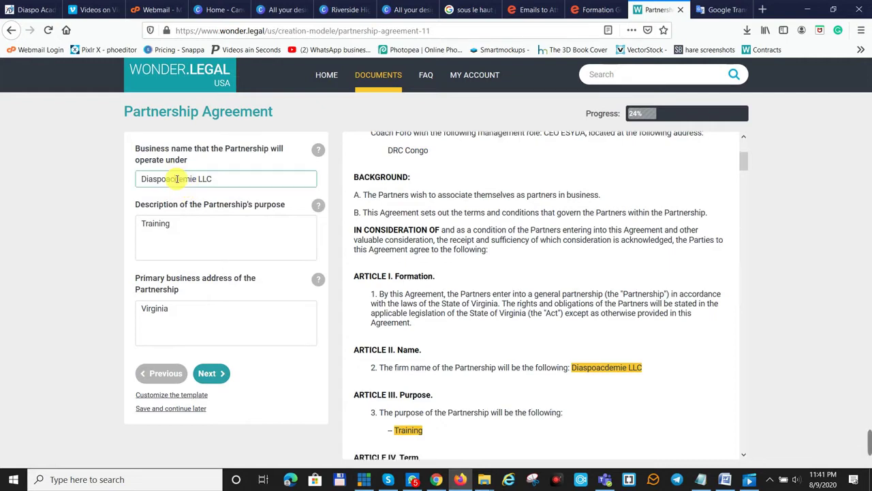
{"action": "left_click", "coordinate": [174, 237]}
{"action": "left_click", "coordinate": [179, 314]}
{"action": "left_click", "coordinate": [213, 376]}
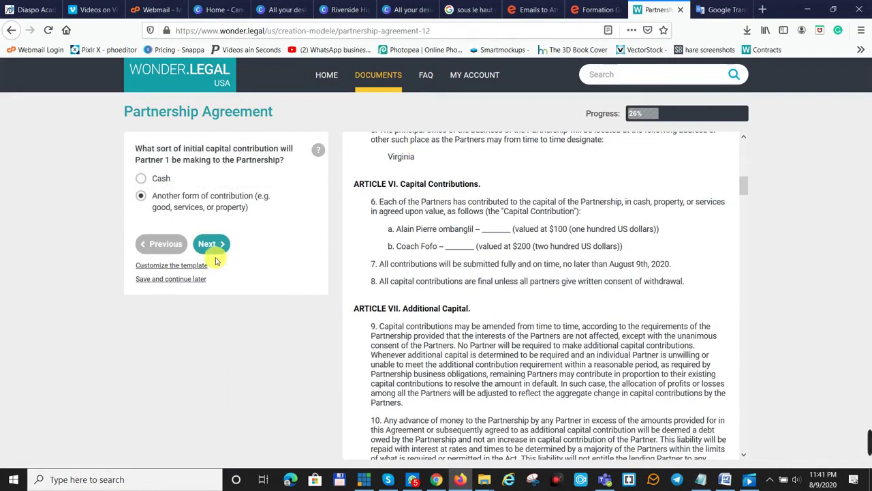
Accept the prefilled capital contributions, contribution deadline, majority vote and ownership percentages for both partners, leaving the contribution descriptions blank.
{"action": "left_click", "coordinate": [213, 249]}
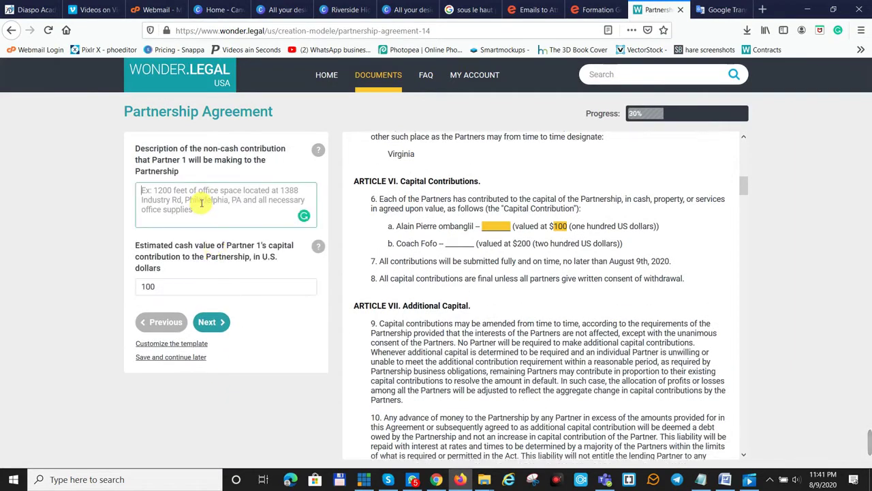
{"action": "left_click", "coordinate": [211, 323]}
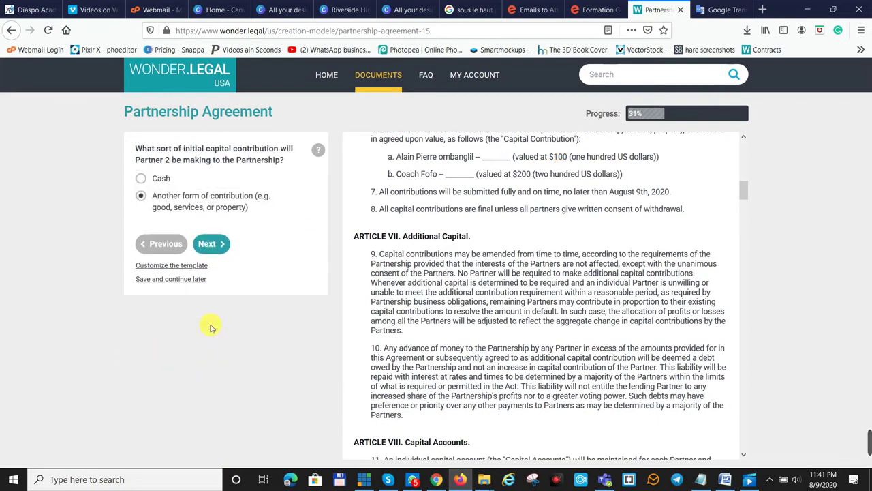
{"action": "left_click", "coordinate": [203, 244]}
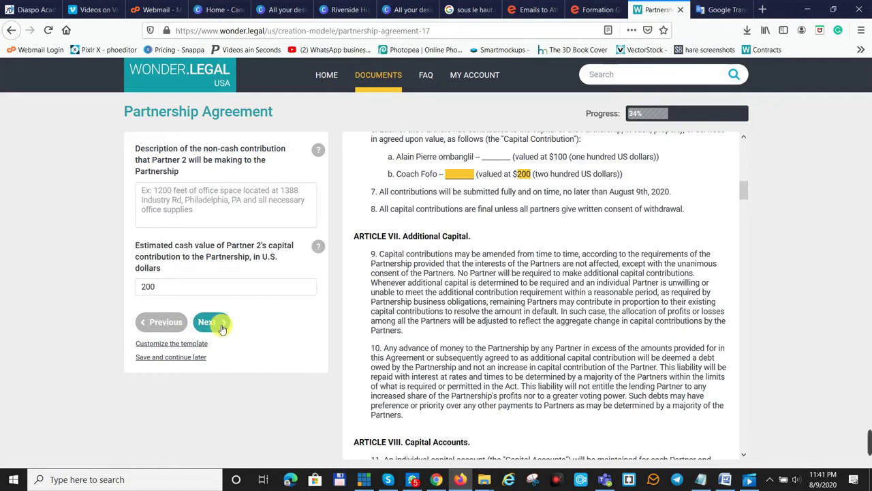
{"action": "left_click", "coordinate": [221, 325]}
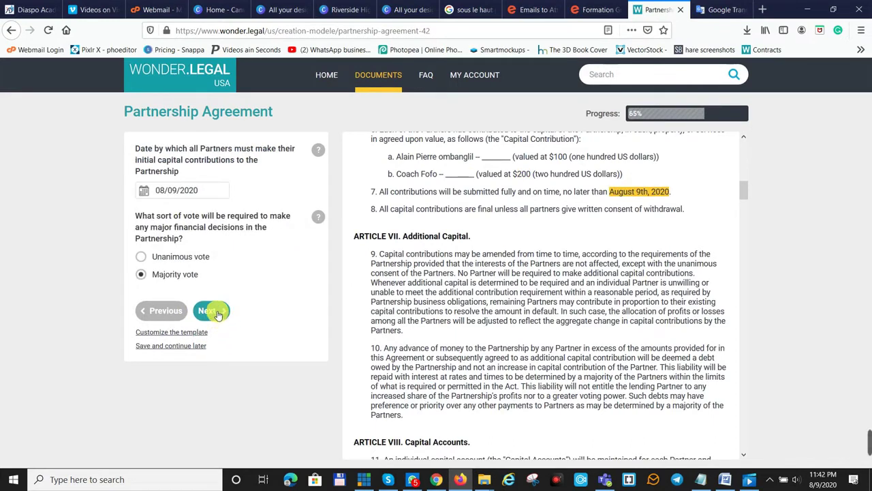
{"action": "left_click", "coordinate": [216, 312]}
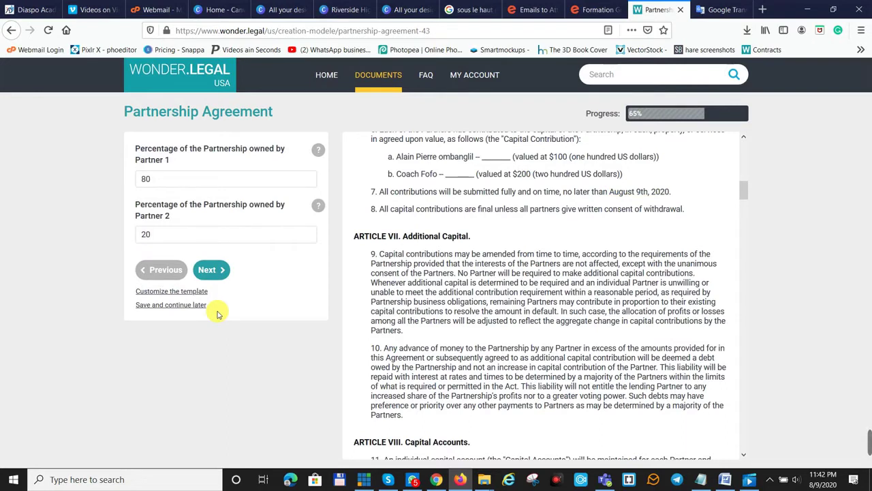
{"action": "left_click", "coordinate": [216, 275]}
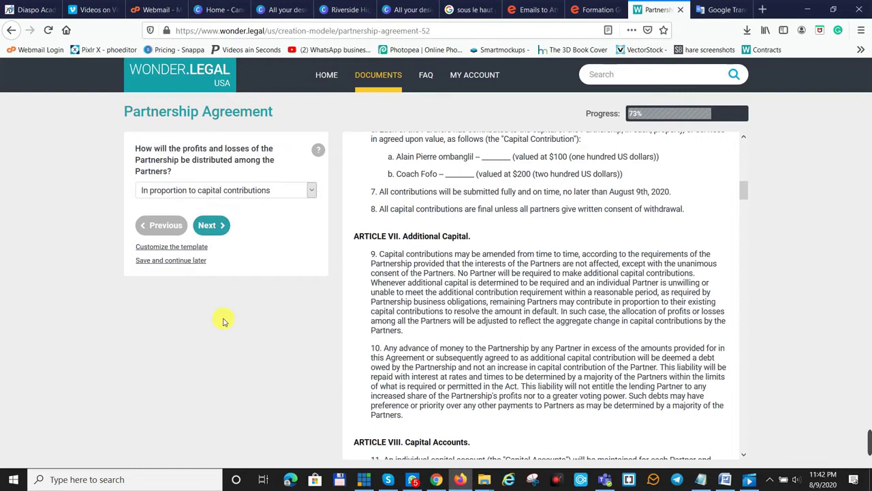
Accept the prefilled profit distribution, vote weighting, accounting and audit answers, leaving the fiscal year end blank.
{"action": "left_click", "coordinate": [210, 225]}
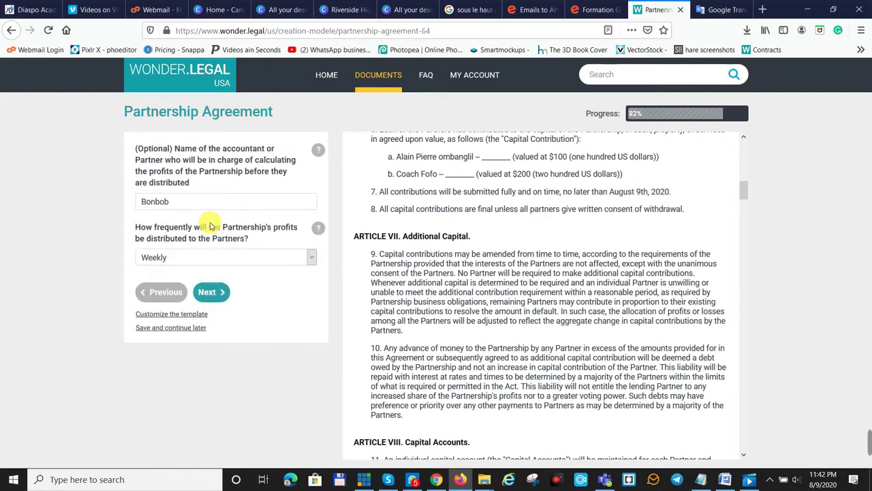
{"action": "left_click", "coordinate": [216, 298]}
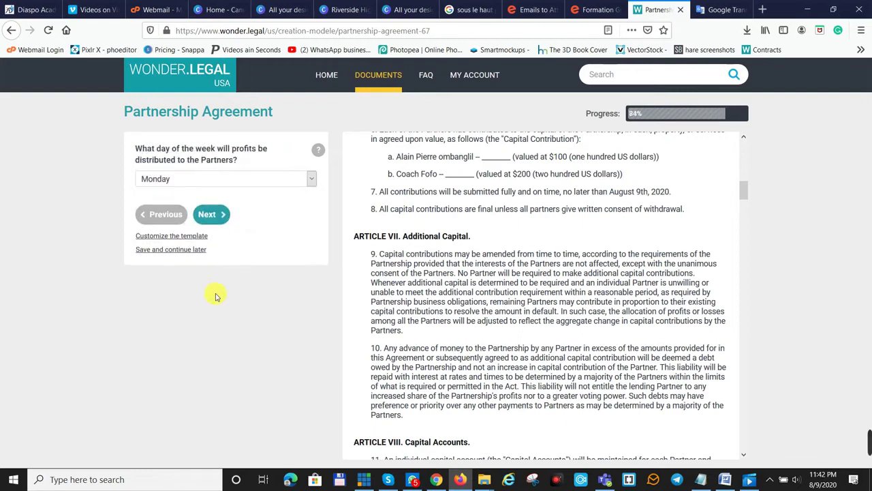
{"action": "left_click", "coordinate": [208, 215]}
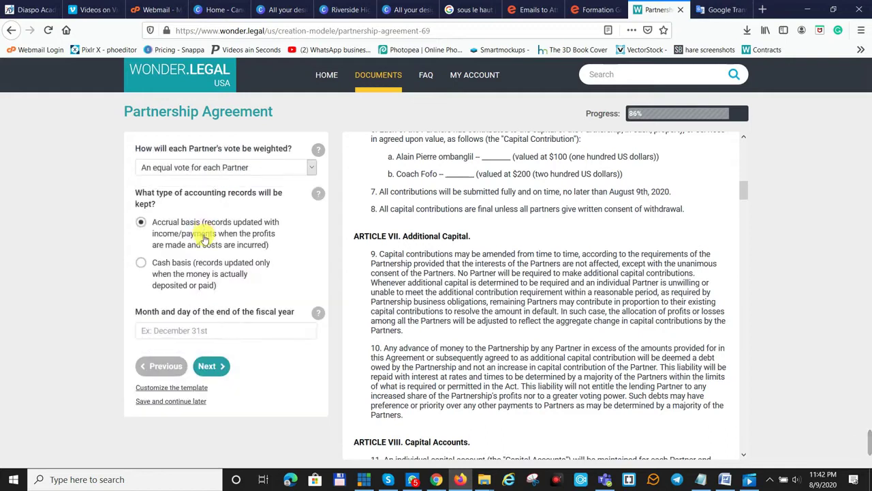
{"action": "left_click", "coordinate": [217, 365]}
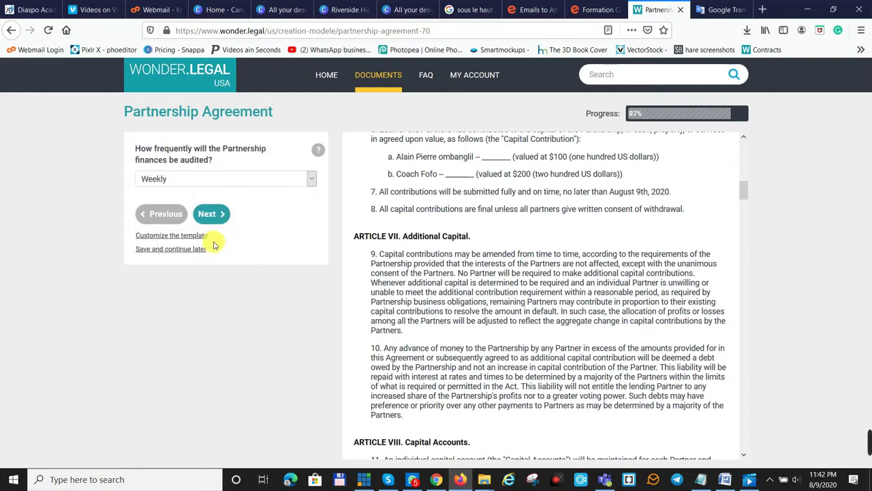
{"action": "left_click", "coordinate": [213, 216]}
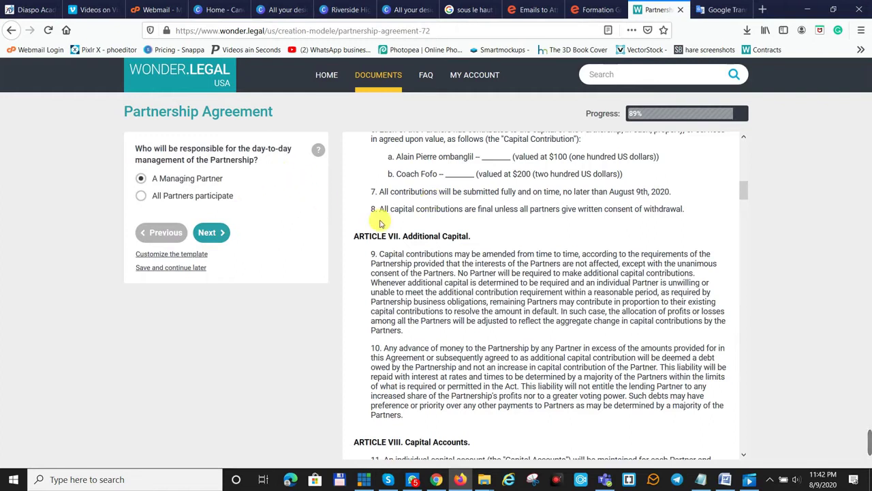
Keep a Managing Partner for daily management, allow new Partners by majority vote, and continue to the withdrawal terms.
{"action": "left_click", "coordinate": [220, 235]}
{"action": "left_click", "coordinate": [218, 256]}
{"action": "left_click", "coordinate": [207, 336]}
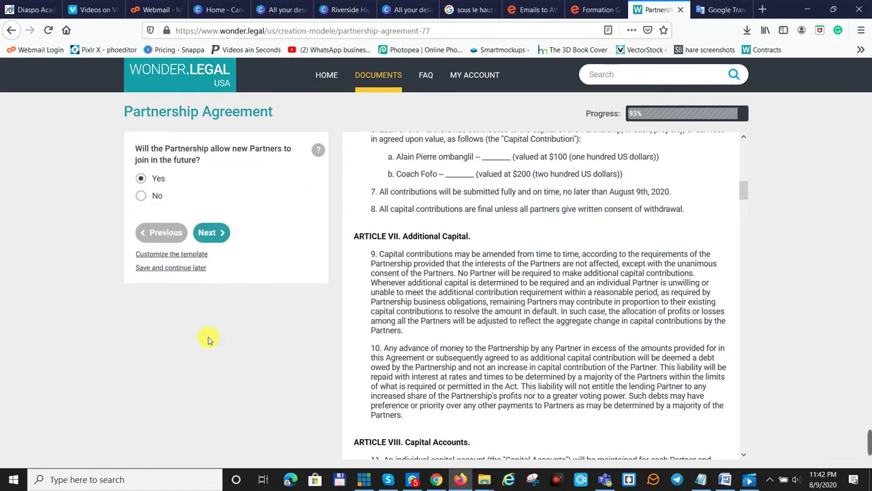
{"action": "left_click", "coordinate": [203, 232]}
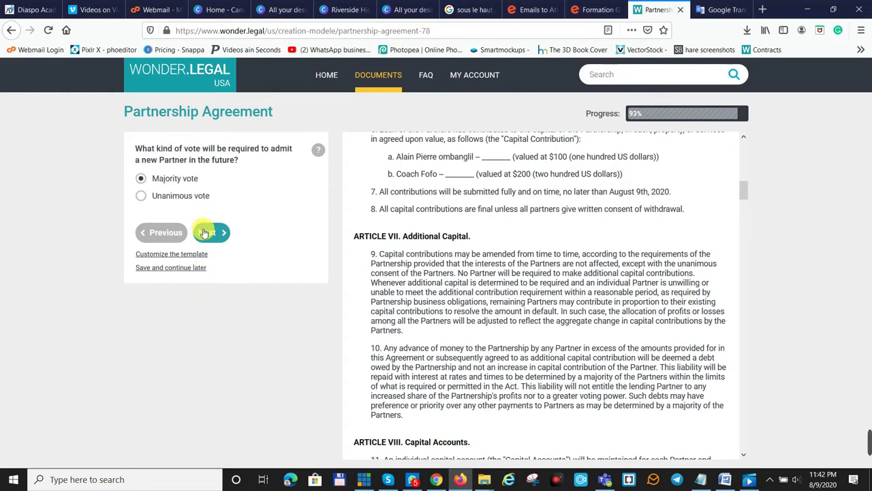
{"action": "left_click", "coordinate": [217, 238]}
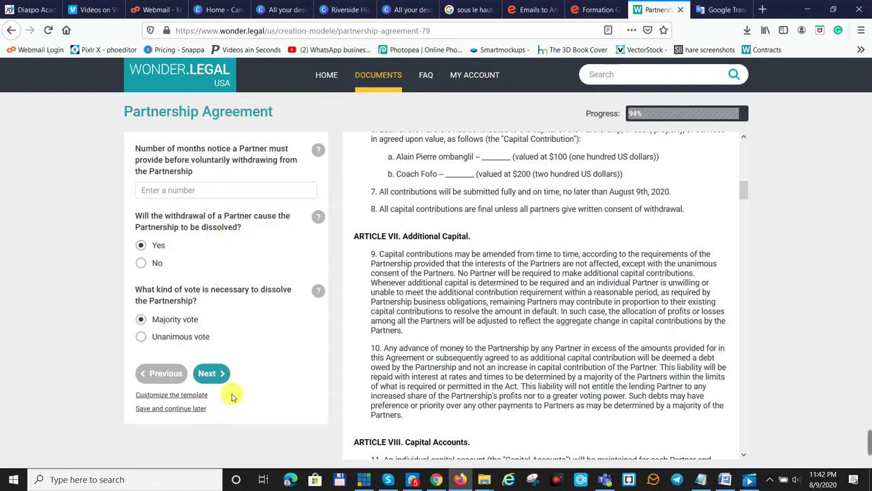
Complete the questionnaire with majority-vote dissolution and equal shares for each Partner, and submit the recipient's e-mail address to obtain the document.
{"action": "left_click", "coordinate": [215, 375]}
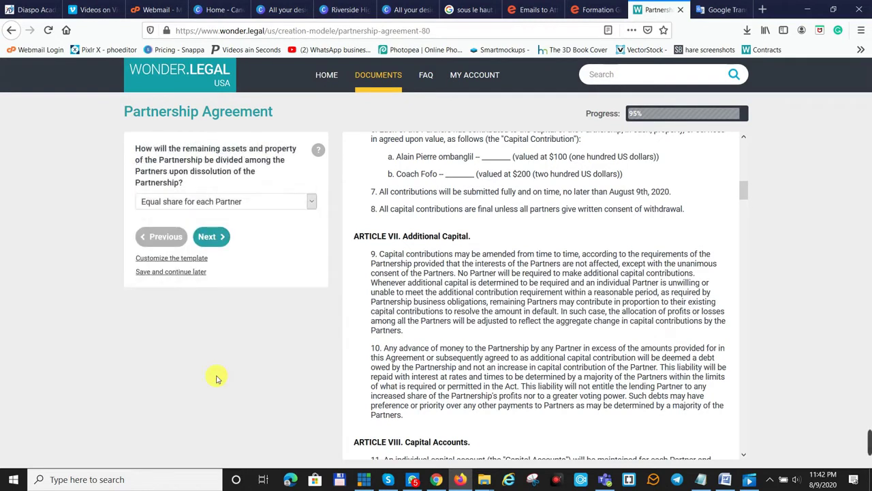
{"action": "left_click", "coordinate": [211, 239]}
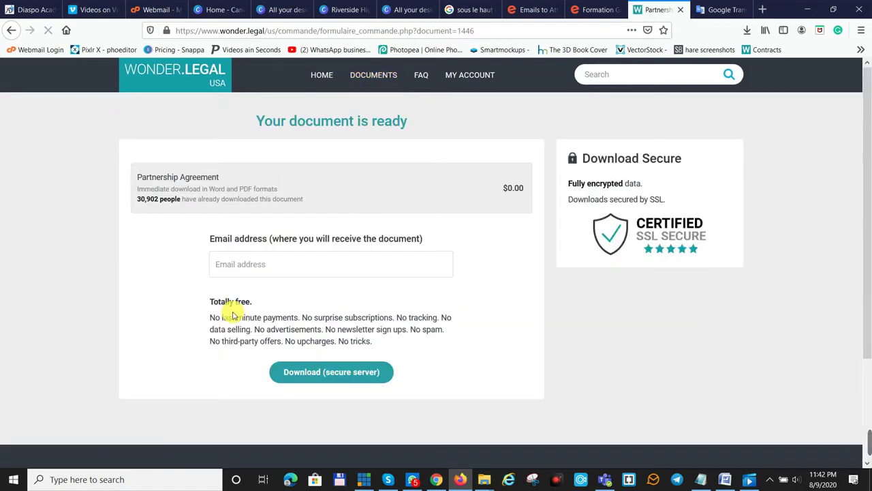
{"action": "left_click", "coordinate": [248, 264]}
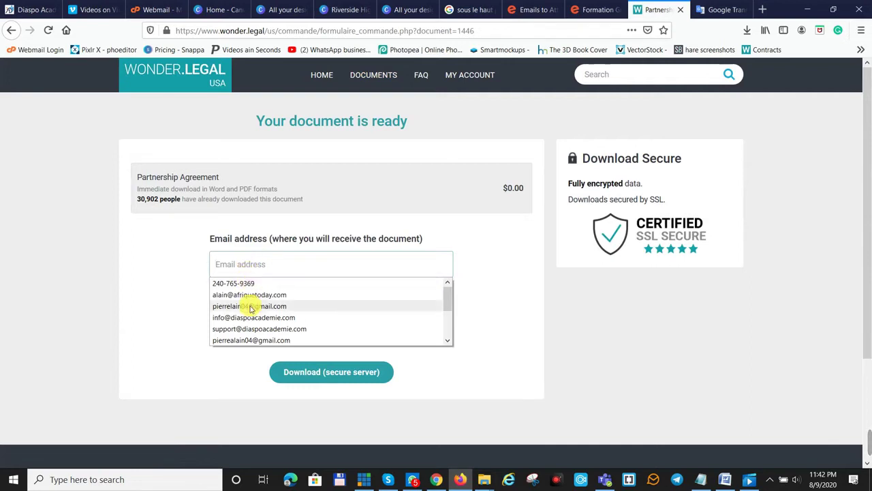
{"action": "left_click", "coordinate": [253, 329]}
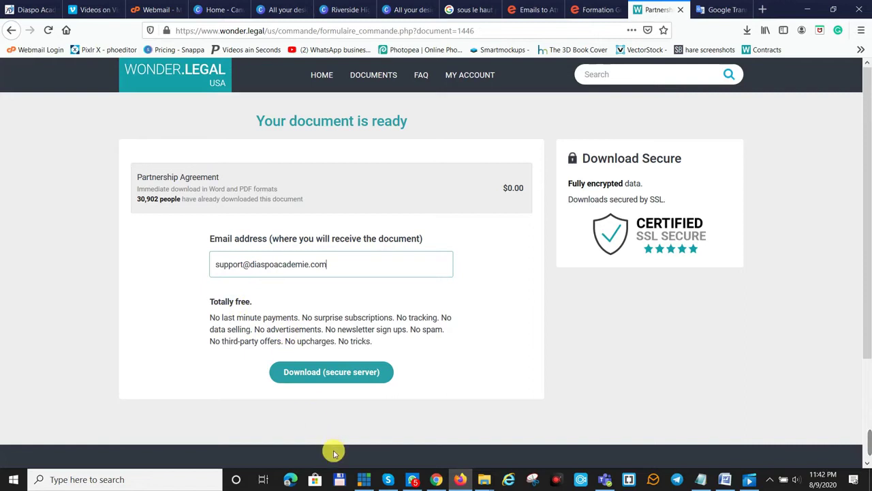
{"action": "left_click", "coordinate": [326, 373]}
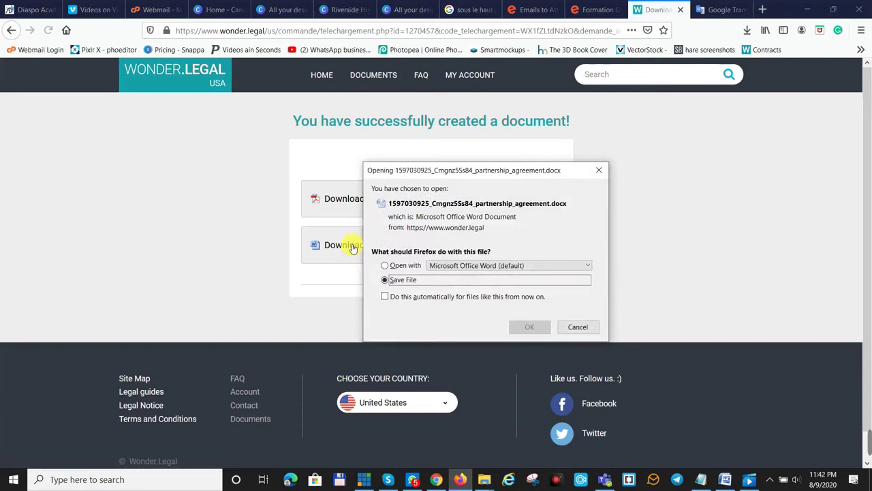
Save the Word version of the Partnership Agreement and open the downloaded file in Microsoft Word from the Downloads folder.
{"action": "left_click", "coordinate": [523, 326]}
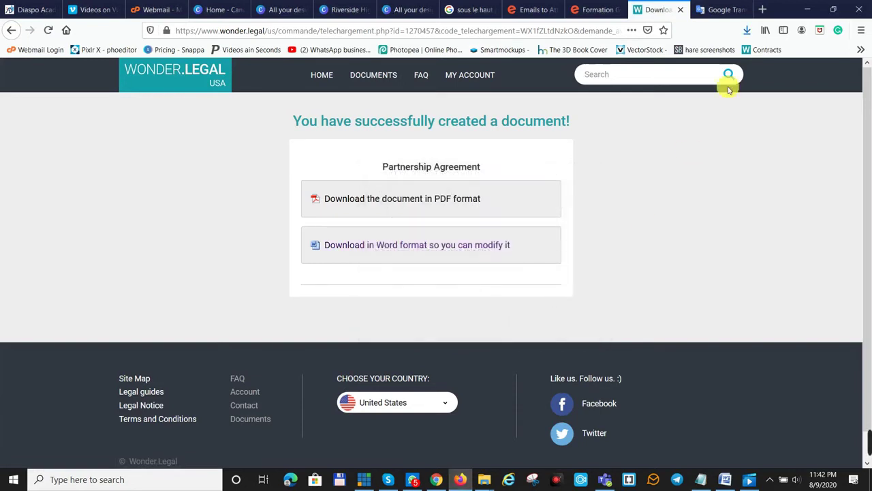
{"action": "left_click", "coordinate": [748, 31]}
{"action": "left_click", "coordinate": [738, 58]}
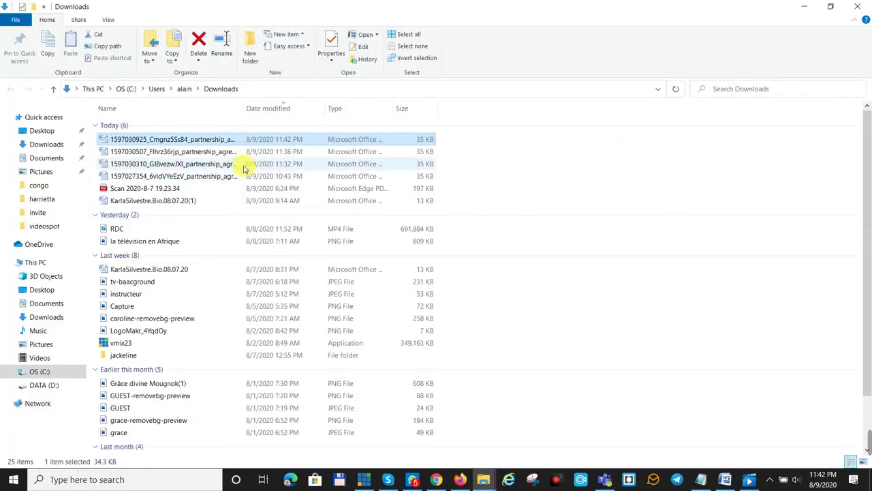
{"action": "double_click", "coordinate": [176, 140]}
Read through the articles of the generated agreement down to the partners' signature blocks on the last page.
{"action": "scroll", "coordinate": [425, 279], "scroll_direction": "down", "scroll_amount": 10}
{"action": "scroll", "coordinate": [427, 267], "scroll_direction": "down", "scroll_amount": 20}
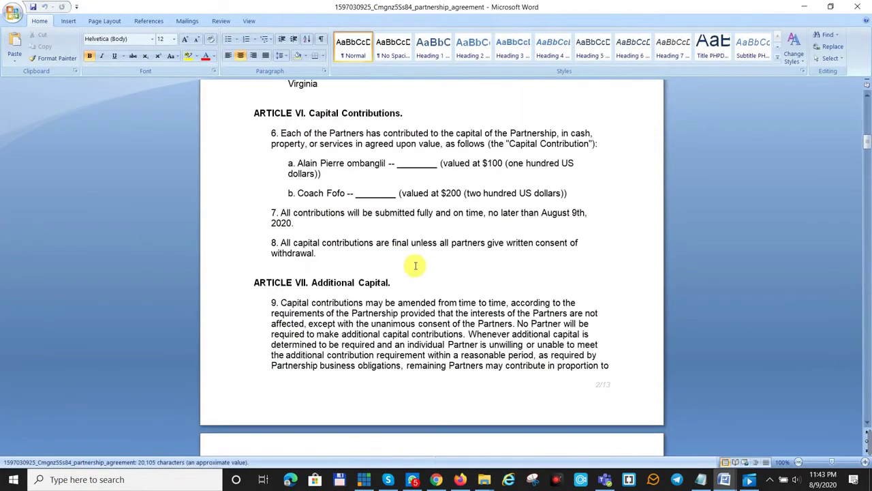
{"action": "scroll", "coordinate": [401, 280], "scroll_direction": "down", "scroll_amount": 20}
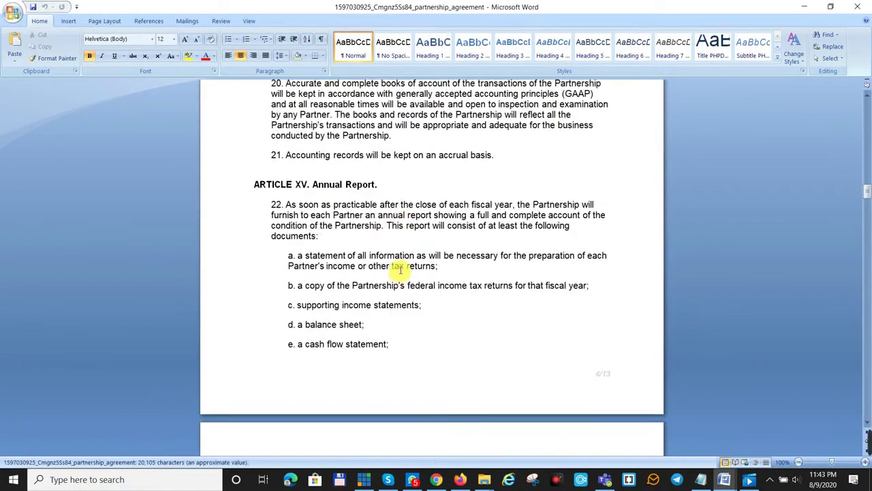
{"action": "scroll", "coordinate": [402, 280], "scroll_direction": "down", "scroll_amount": 20}
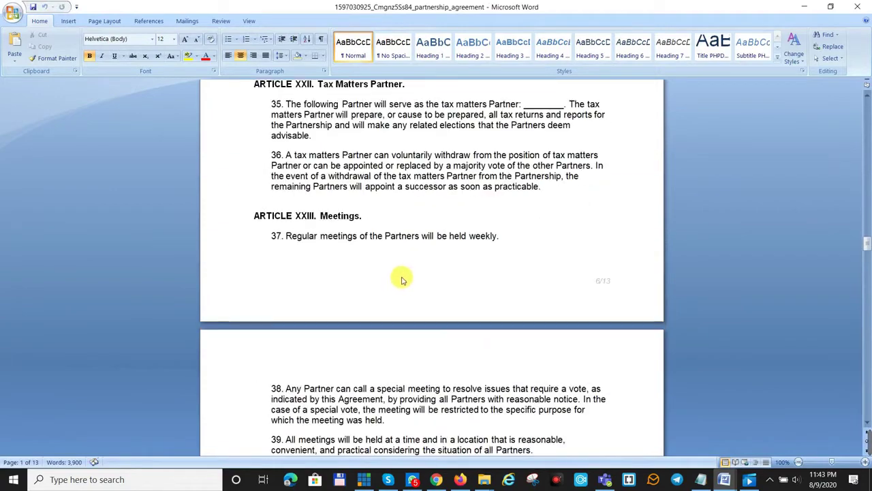
{"action": "scroll", "coordinate": [402, 286], "scroll_direction": "down", "scroll_amount": 20}
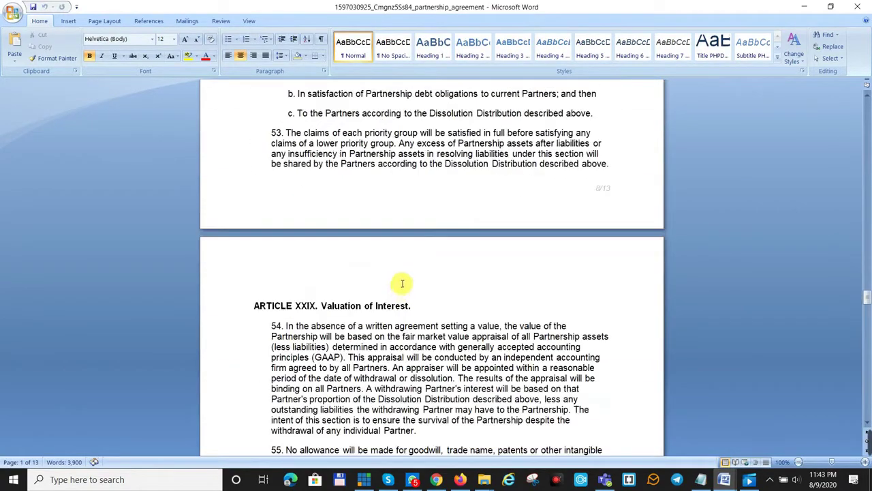
{"action": "scroll", "coordinate": [399, 290], "scroll_direction": "down", "scroll_amount": 20}
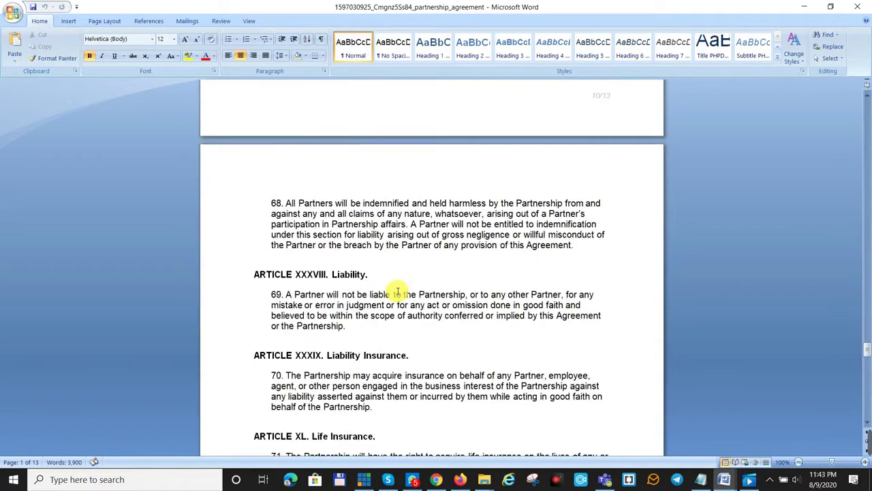
{"action": "scroll", "coordinate": [395, 296], "scroll_direction": "down", "scroll_amount": 15}
{"action": "scroll", "coordinate": [396, 297], "scroll_direction": "up", "scroll_amount": 3}
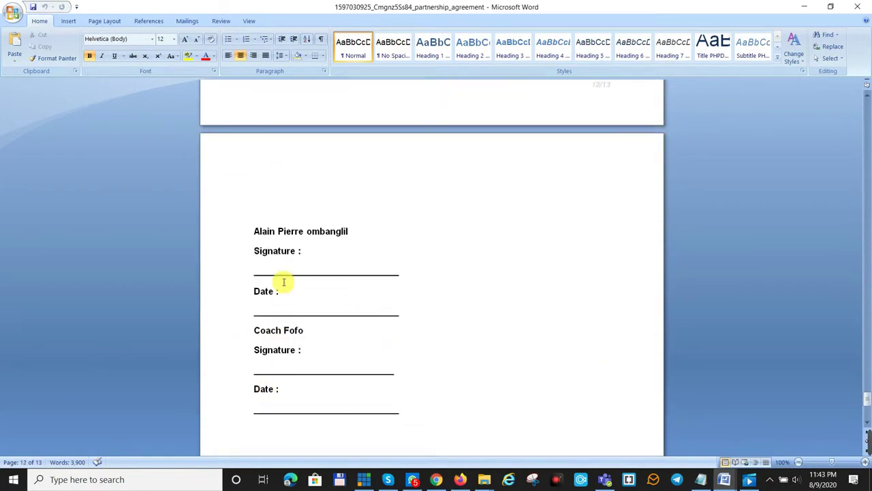
Insert a table with two columns and one row above the signature blocks on the last page.
{"action": "left_click", "coordinate": [269, 176]}
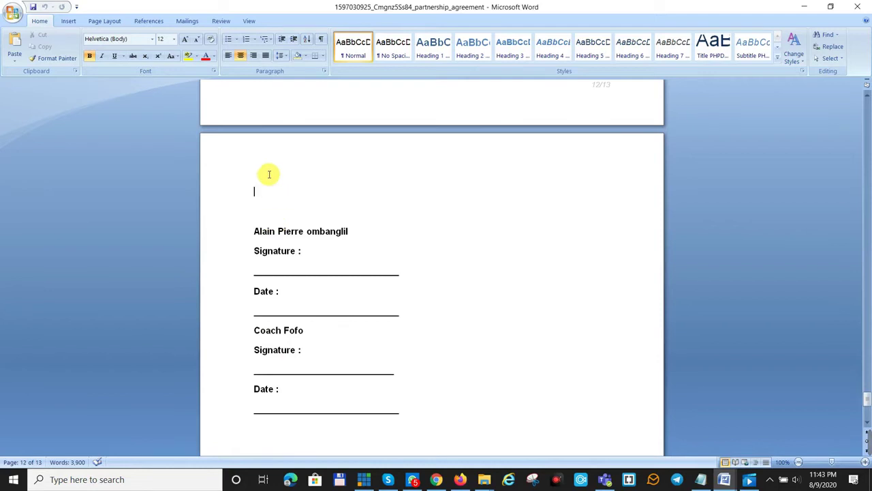
{"action": "left_click", "coordinate": [69, 21]}
{"action": "left_click", "coordinate": [86, 45]}
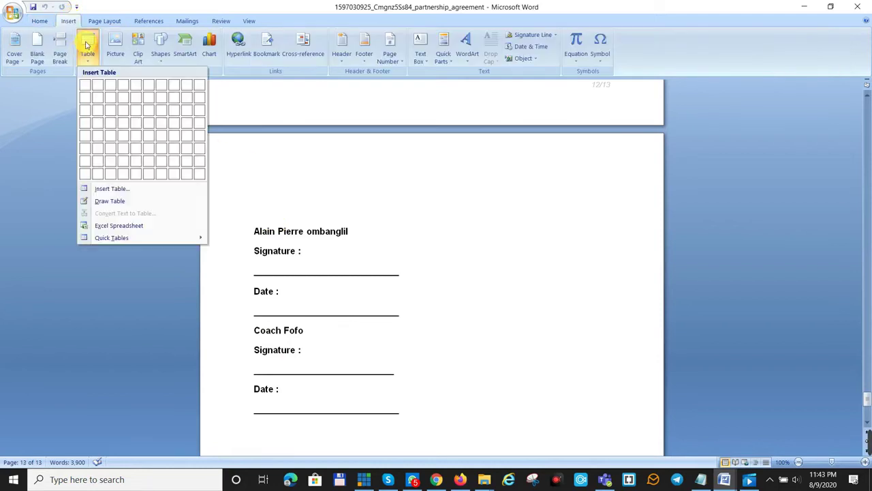
{"action": "left_click", "coordinate": [98, 84]}
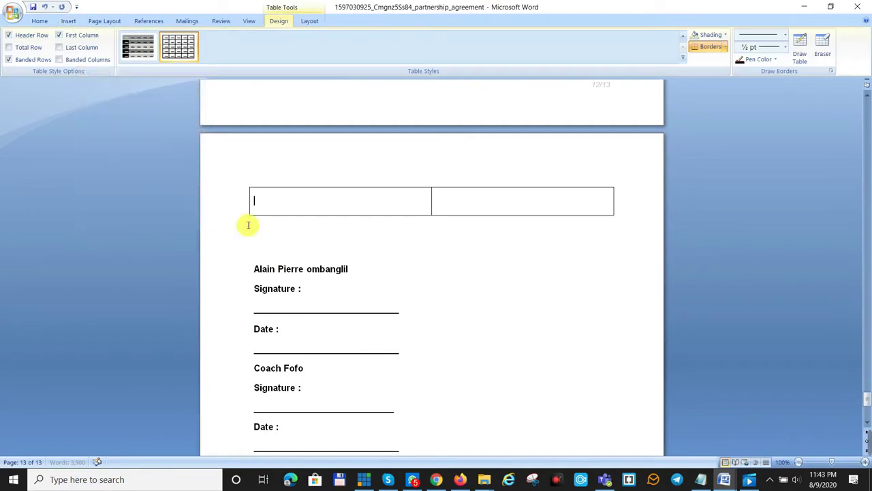
Move the first partner's name, signature and date block into the first cell of the table.
{"action": "mouse_move", "coordinate": [252, 270]}
{"action": "left_mouse_down"}
{"action": "mouse_move", "coordinate": [321, 321]}
{"action": "mouse_move", "coordinate": [334, 316]}
{"action": "mouse_move", "coordinate": [350, 279]}
{"action": "mouse_move", "coordinate": [356, 304]}
{"action": "mouse_move", "coordinate": [387, 320]}
{"action": "mouse_move", "coordinate": [403, 350]}
{"action": "mouse_move", "coordinate": [383, 355]}
{"action": "left_mouse_up"}
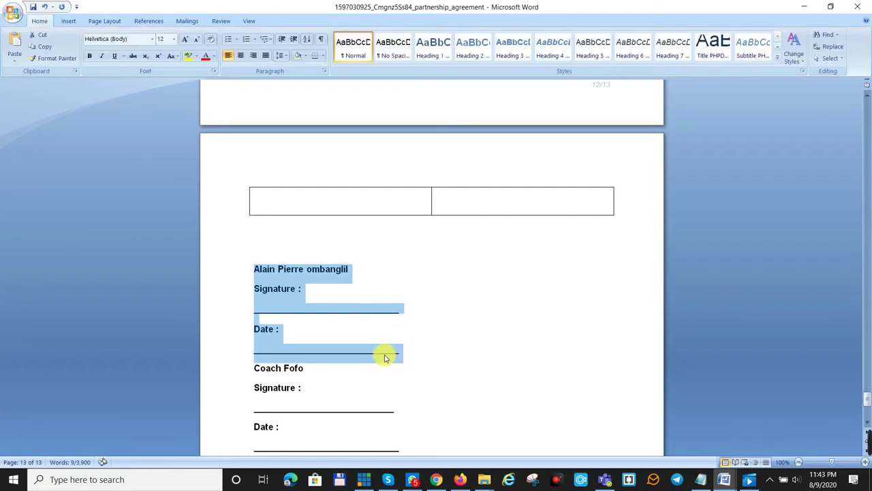
{"action": "right_click", "coordinate": [385, 356]}
{"action": "left_click", "coordinate": [407, 210]}
{"action": "left_click", "coordinate": [321, 192]}
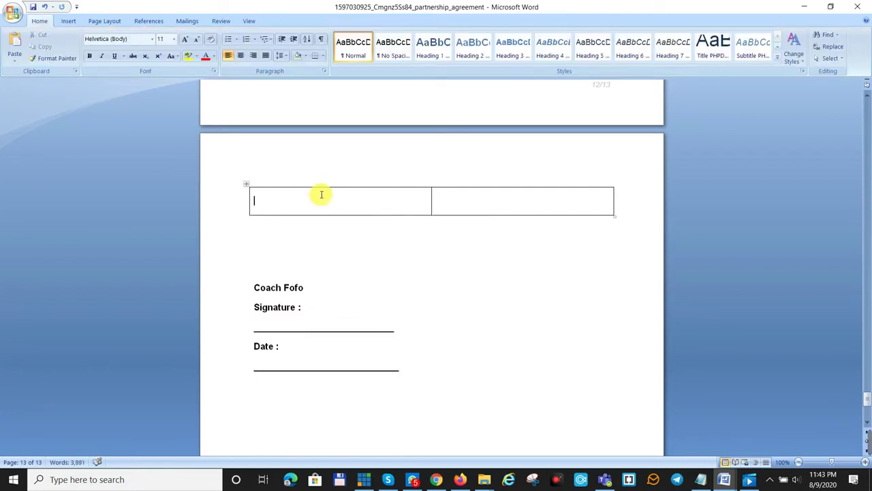
{"action": "right_click", "coordinate": [320, 193]}
{"action": "left_click", "coordinate": [342, 233]}
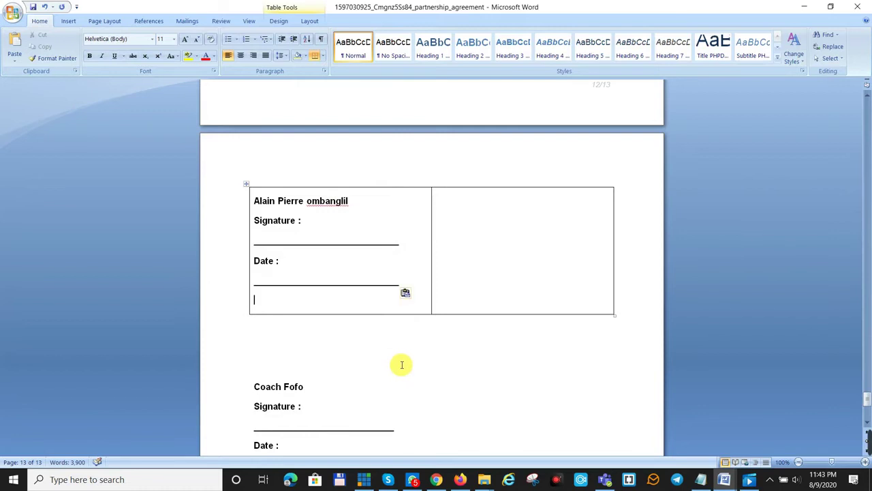
Move the second partner's name, signature and date block into the second cell of the table.
{"action": "scroll", "coordinate": [399, 364], "scroll_direction": "down", "scroll_amount": 3}
{"action": "mouse_move", "coordinate": [389, 360]}
{"action": "left_mouse_down"}
{"action": "mouse_move", "coordinate": [253, 278]}
{"action": "mouse_move", "coordinate": [261, 283]}
{"action": "left_mouse_up"}
{"action": "right_click", "coordinate": [274, 278]}
{"action": "left_click", "coordinate": [295, 284]}
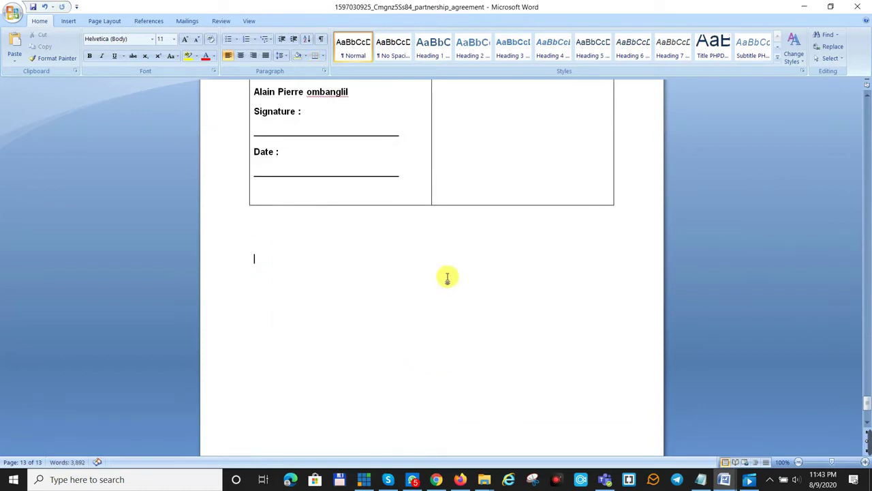
{"action": "scroll", "coordinate": [445, 273], "scroll_direction": "up", "scroll_amount": 3}
{"action": "left_click", "coordinate": [462, 227]}
{"action": "right_click", "coordinate": [463, 227]}
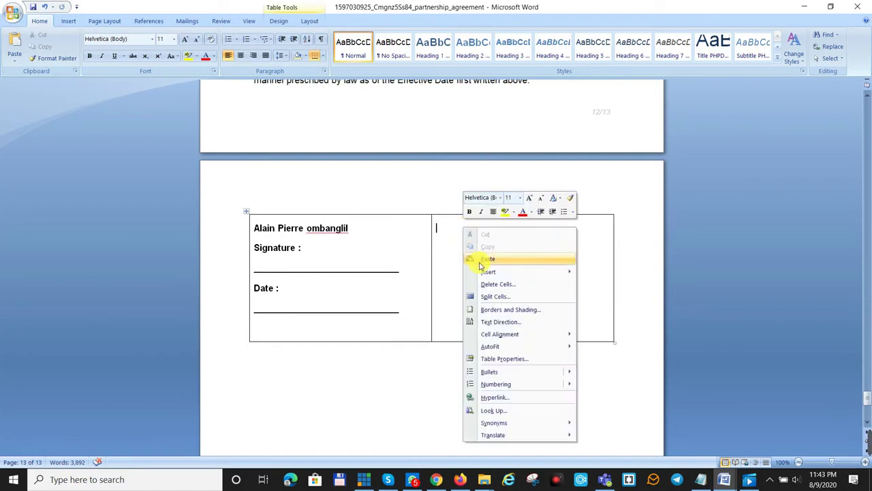
{"action": "left_click", "coordinate": [478, 258]}
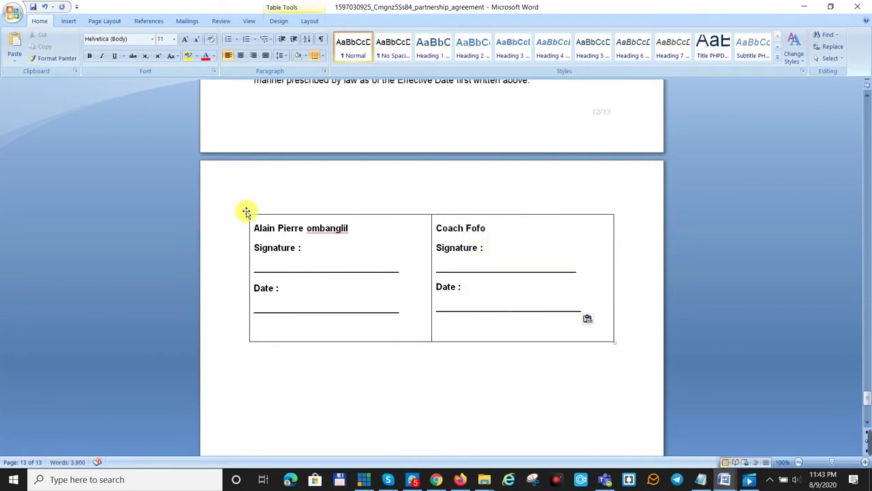
Remove all the borders of the signature table through its Borders and Shading settings.
{"action": "left_click", "coordinate": [246, 212]}
{"action": "right_click", "coordinate": [246, 212]}
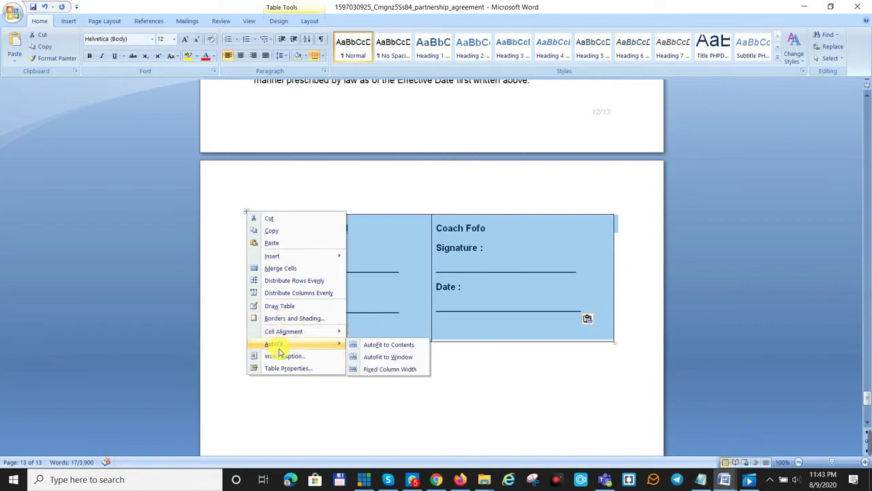
{"action": "mouse_move", "coordinate": [290, 351]}
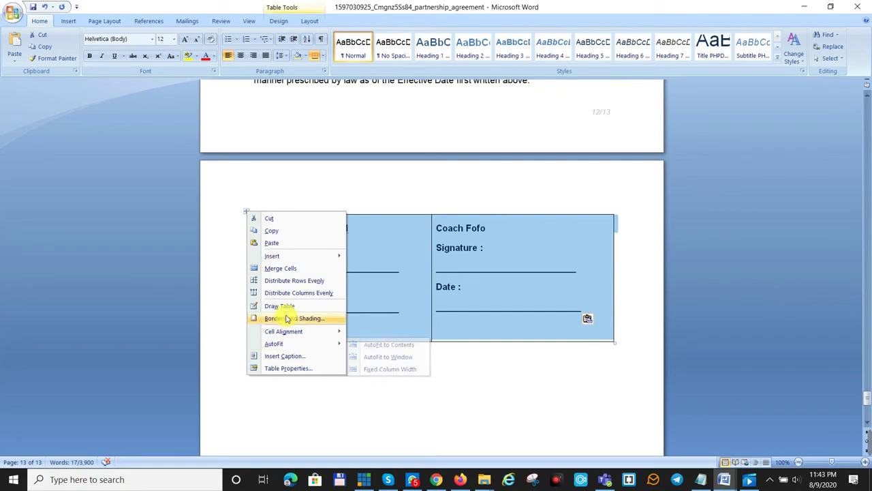
{"action": "left_click", "coordinate": [293, 318]}
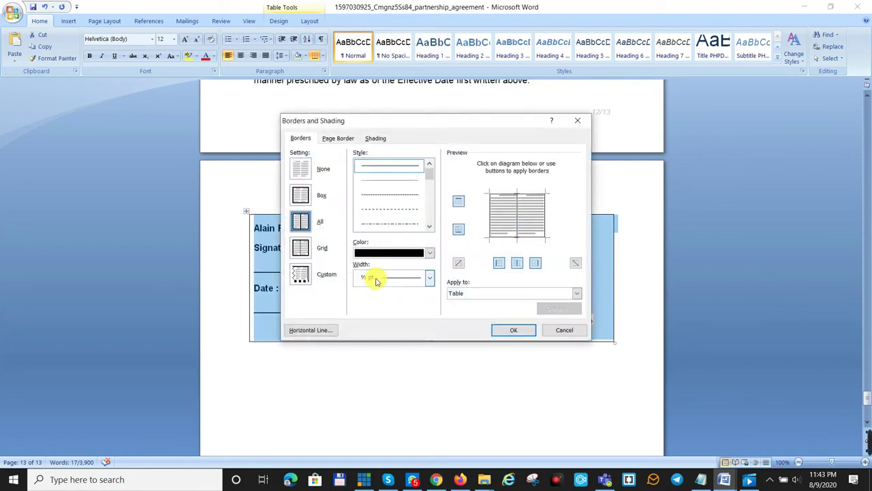
{"action": "left_click", "coordinate": [460, 201]}
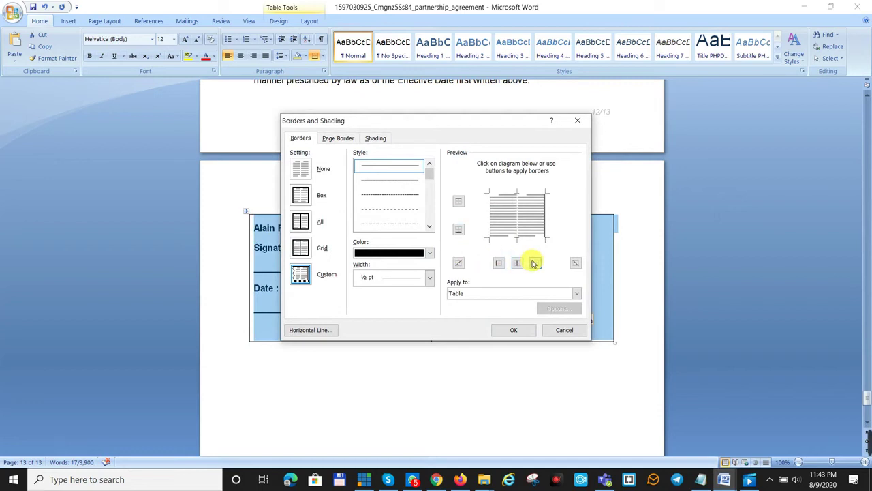
{"action": "left_click", "coordinate": [514, 331]}
{"action": "left_click", "coordinate": [459, 402]}
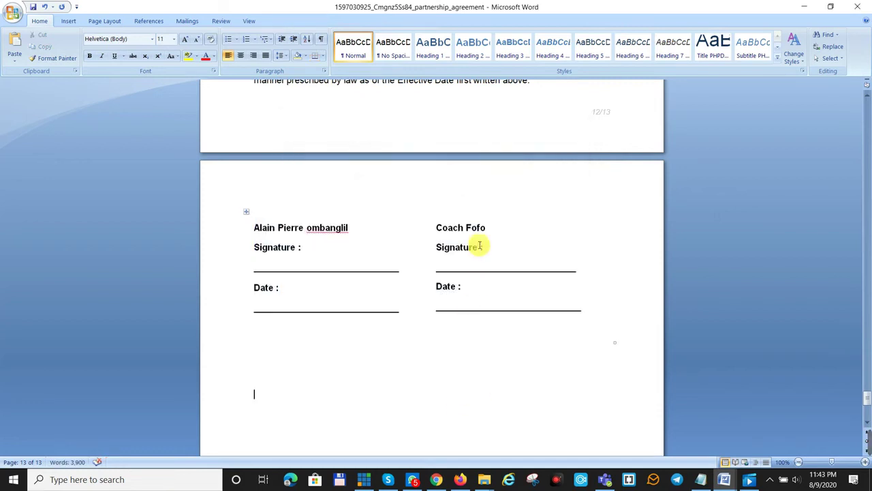
Check the side-by-side signature blocks and look back over the preceding articles of the agreement.
{"action": "scroll", "coordinate": [475, 311], "scroll_direction": "down", "scroll_amount": 2}
{"action": "scroll", "coordinate": [474, 311], "scroll_direction": "up", "scroll_amount": 20}
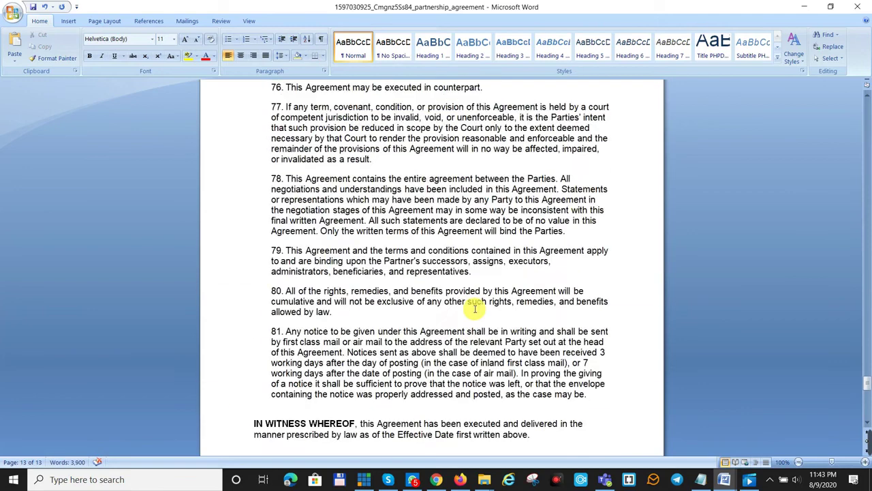
{"action": "scroll", "coordinate": [475, 310], "scroll_direction": "up", "scroll_amount": 2}
{"action": "scroll", "coordinate": [470, 314], "scroll_direction": "down", "scroll_amount": 18}
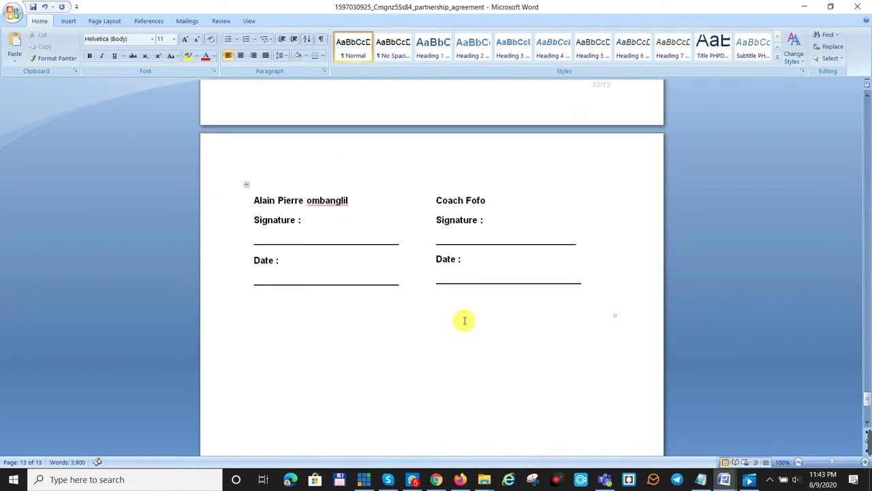
{"action": "scroll", "coordinate": [528, 303], "scroll_direction": "up", "scroll_amount": 20}
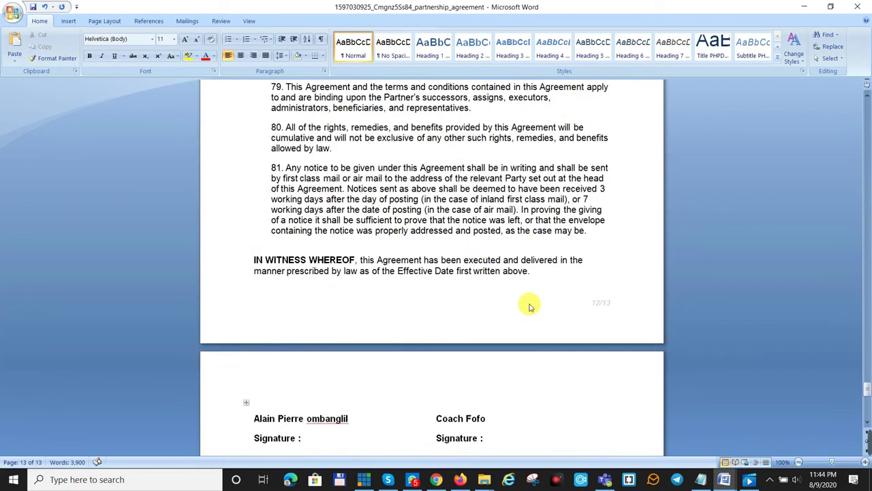
{"action": "scroll", "coordinate": [530, 304], "scroll_direction": "up", "scroll_amount": 20}
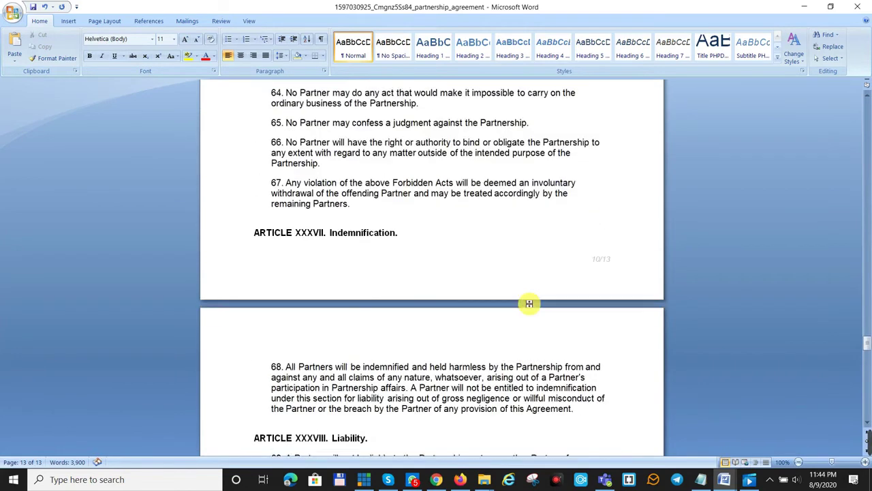
{"action": "scroll", "coordinate": [531, 304], "scroll_direction": "up", "scroll_amount": 3}
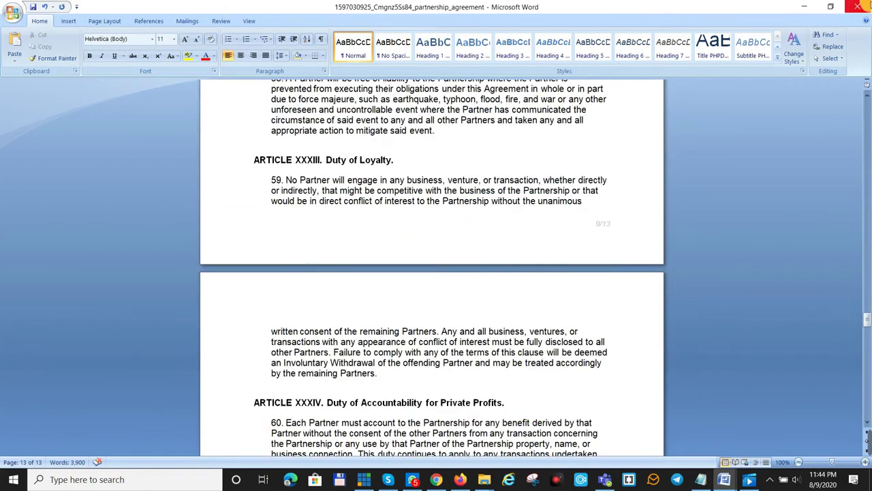
Close the Partnership Agreement document, saving the changes made to it.
{"action": "left_click", "coordinate": [857, 7]}
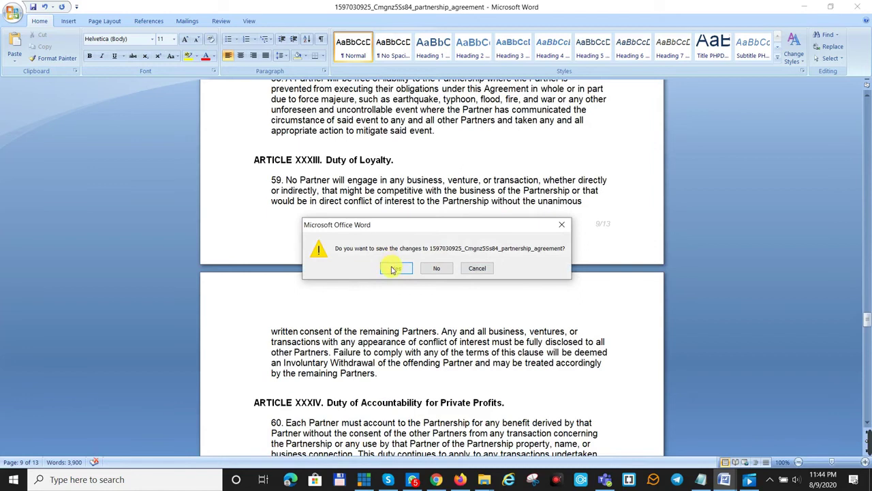
{"action": "left_click", "coordinate": [395, 269]}
{"action": "left_click", "coordinate": [857, 7]}
{"action": "left_click", "coordinate": [436, 268]}
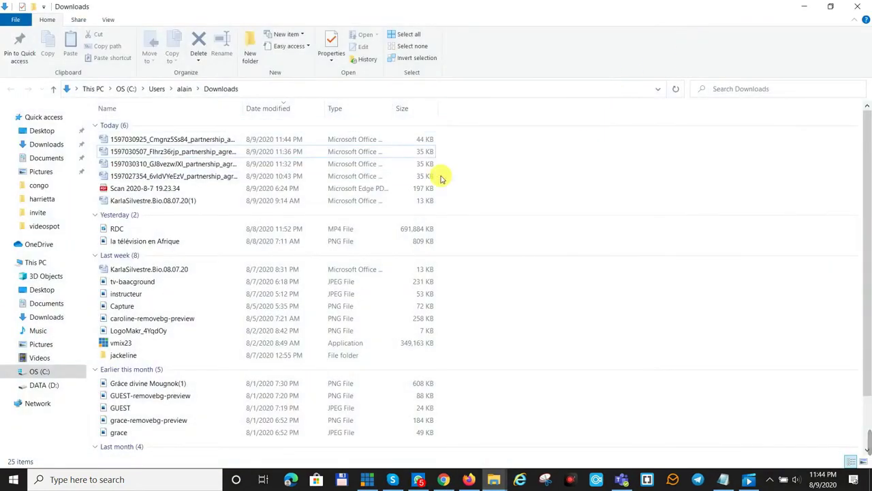
Delete the four partnership_agreement Word files from the Downloads folder and switch back to the Wonder.Legal download page in Firefox.
{"action": "left_click", "coordinate": [143, 139]}
{"action": "left_click", "coordinate": [141, 175], "text": "shift"}
{"action": "right_click", "coordinate": [140, 175]}
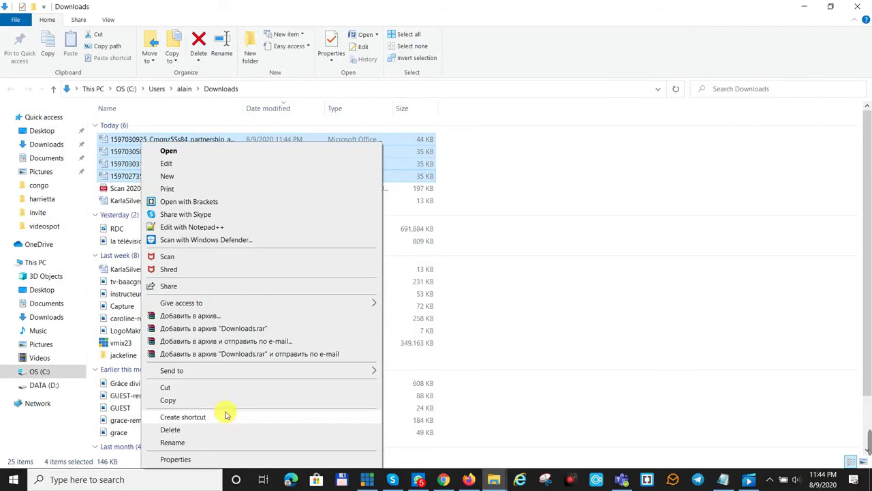
{"action": "left_click", "coordinate": [196, 430]}
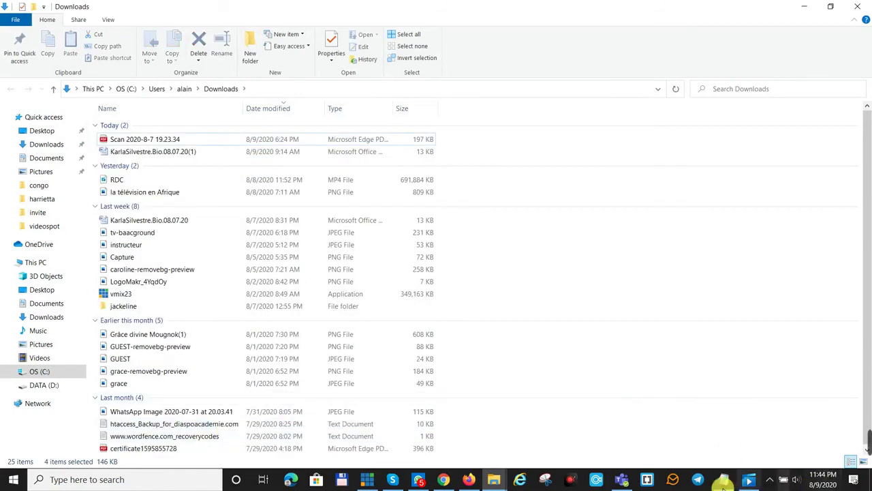
{"action": "left_click", "coordinate": [470, 480]}
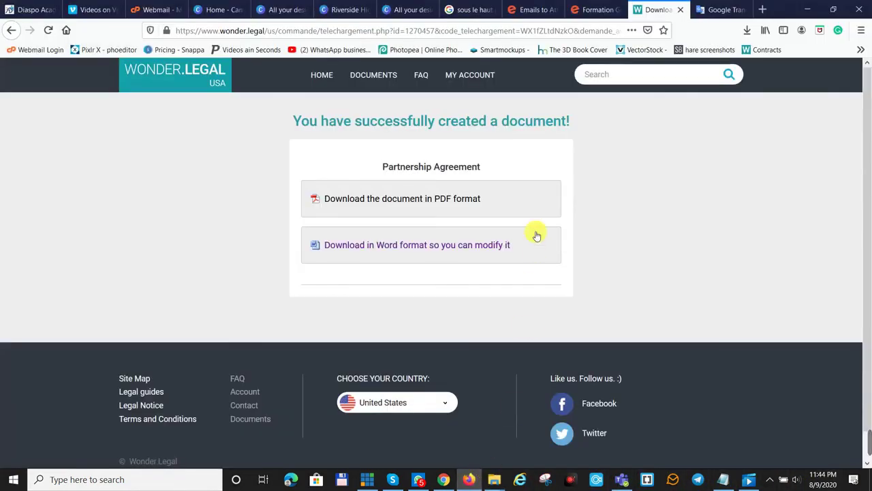